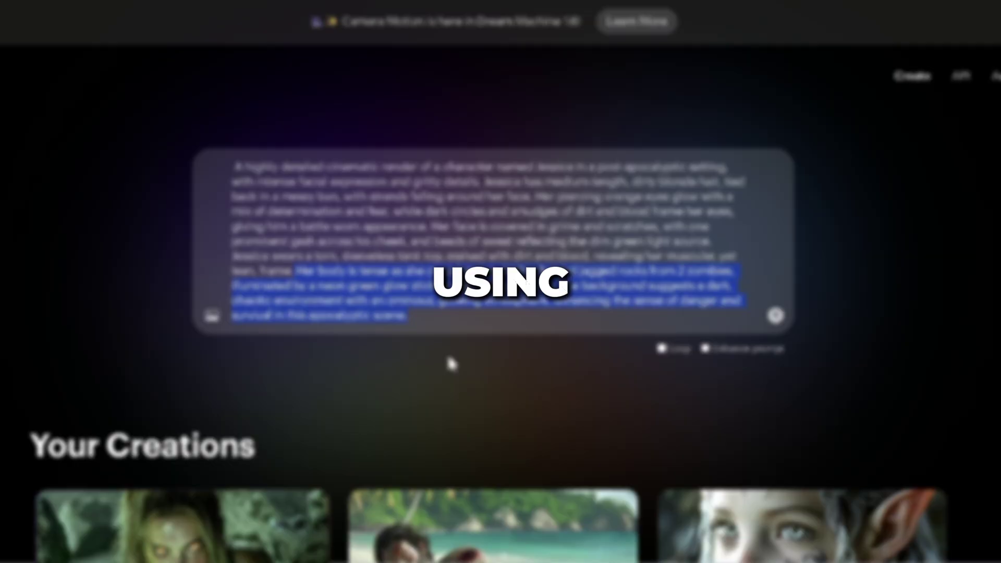
Step: Swap the classmates-and-teacher sentences for the new scene description, generate images, then try Dream Machine
key(BackSpace)
key(ctrl+v)
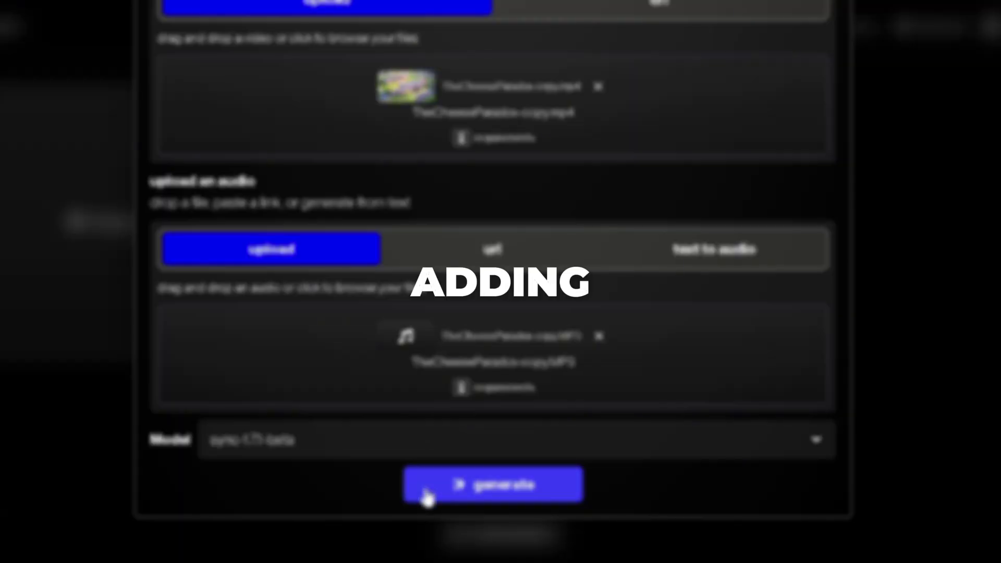
click(426, 495)
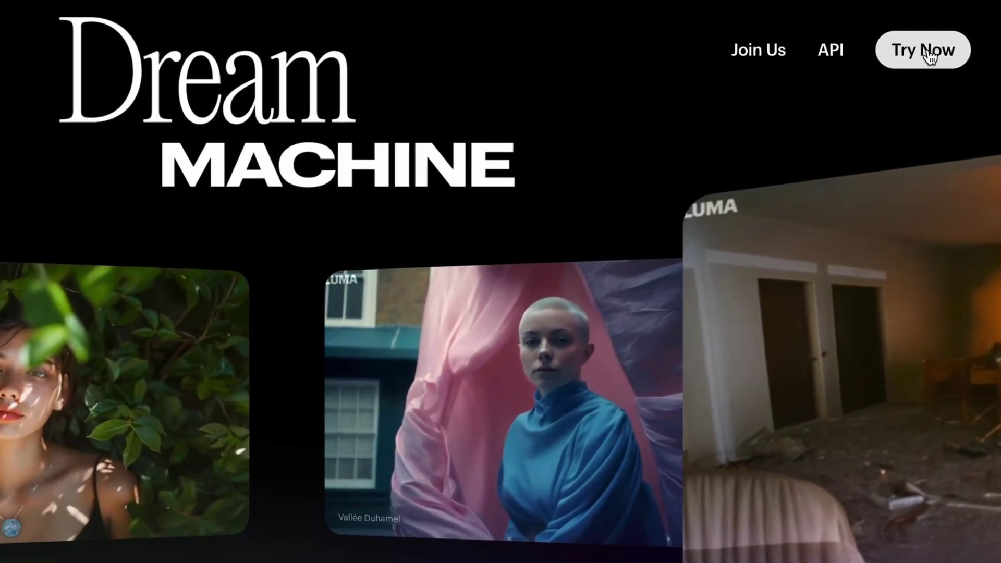
click(930, 43)
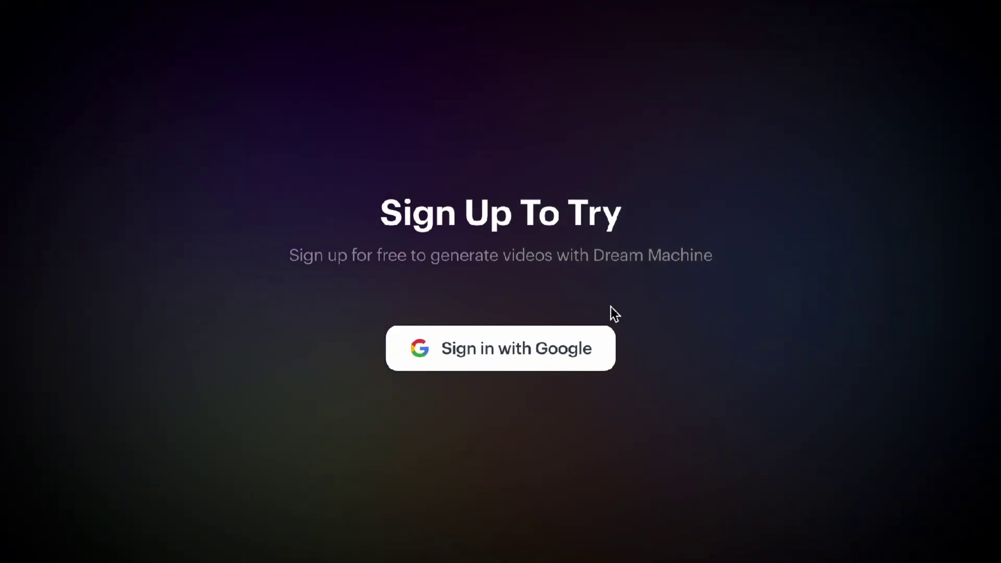
Step: Sign in to Dream Machine with Google and review the account and subscription plans
click(555, 346)
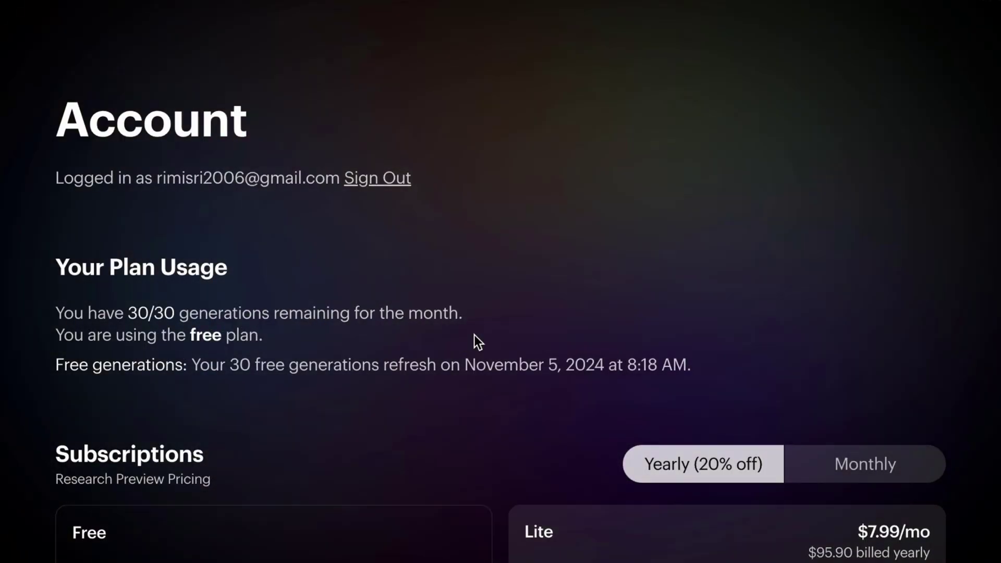
scroll(473, 341, down, 5)
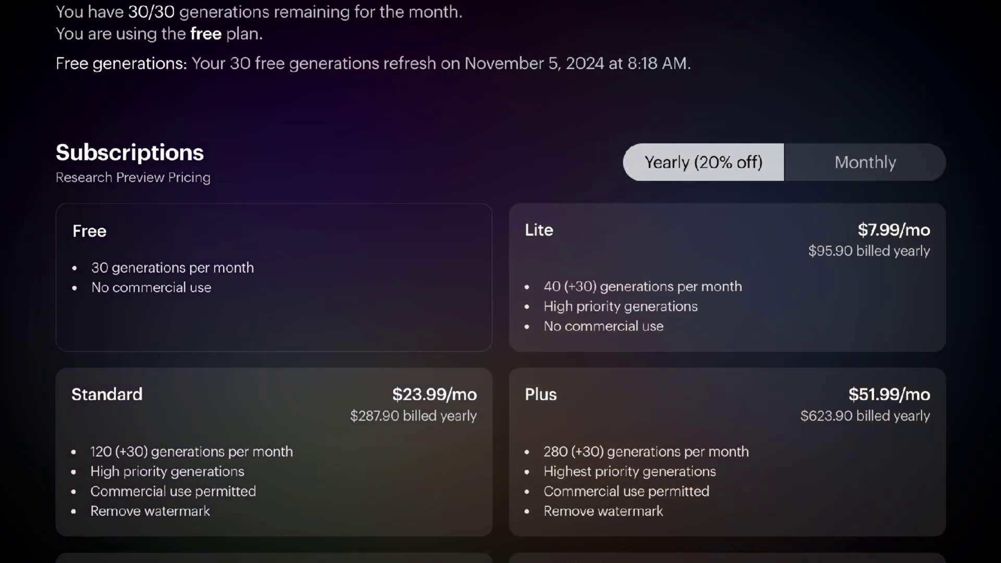
scroll(500, 312, down, 1)
scroll(500, 313, down, 1)
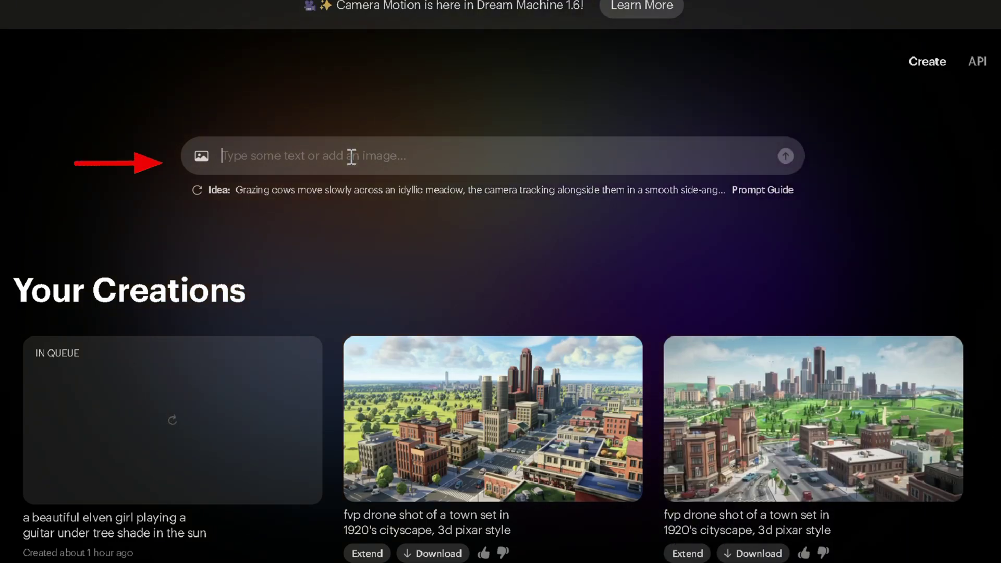
Step: Generate a clip of 'cloesup of an elven girl that has a face tattoo that reads "text fx"' without Enhance prompt
text(cloesup of an elven girl that has a face tatto)
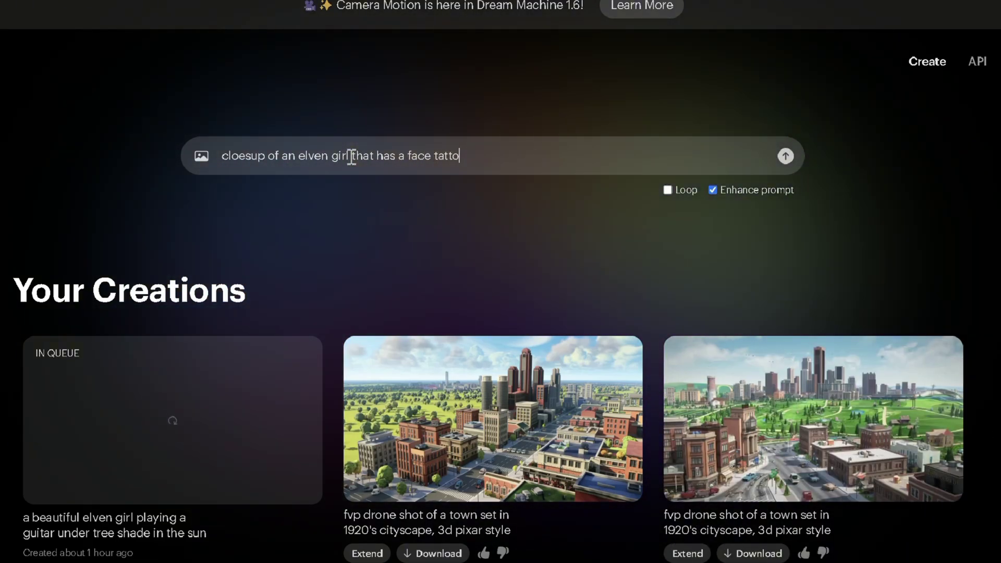
text(o that reads "text fx")
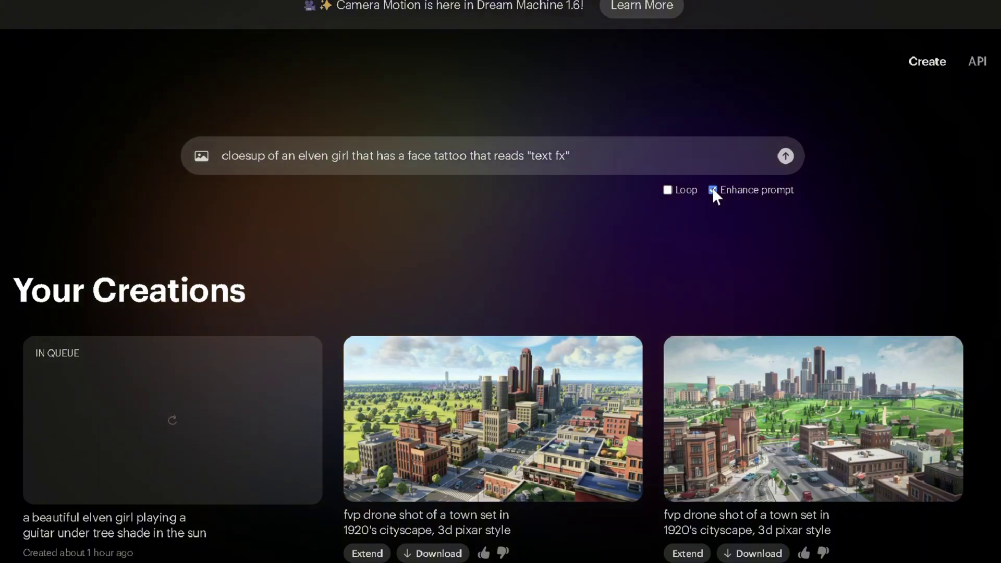
click(712, 190)
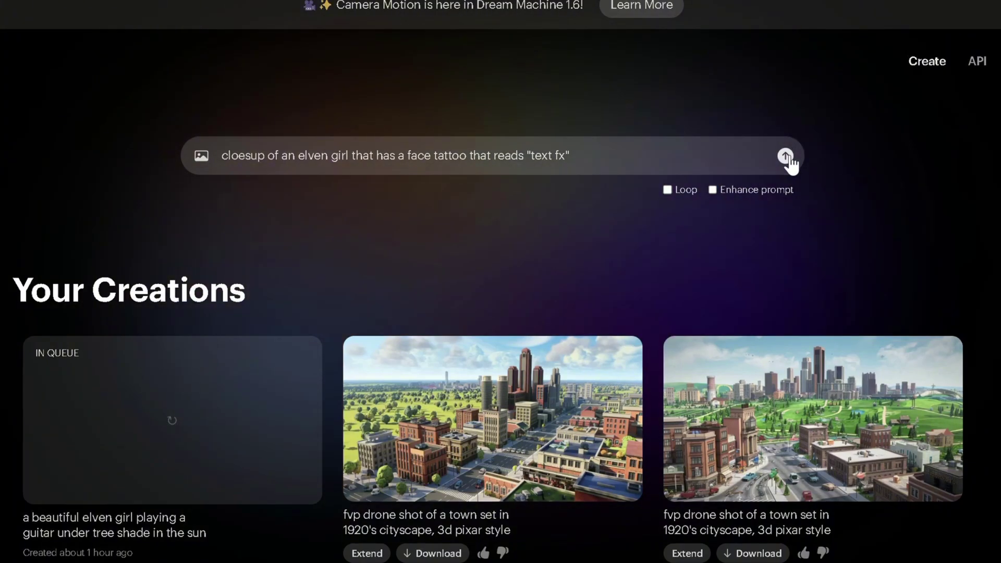
click(785, 157)
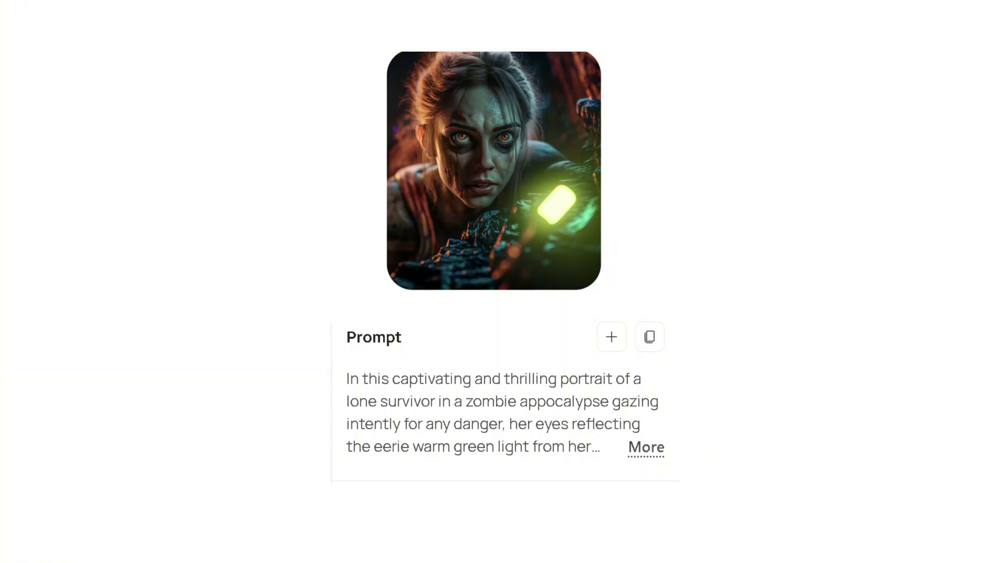
Step: Send ChatGPT the zombie survivor image with a request for a detailed image description
click(190, 508)
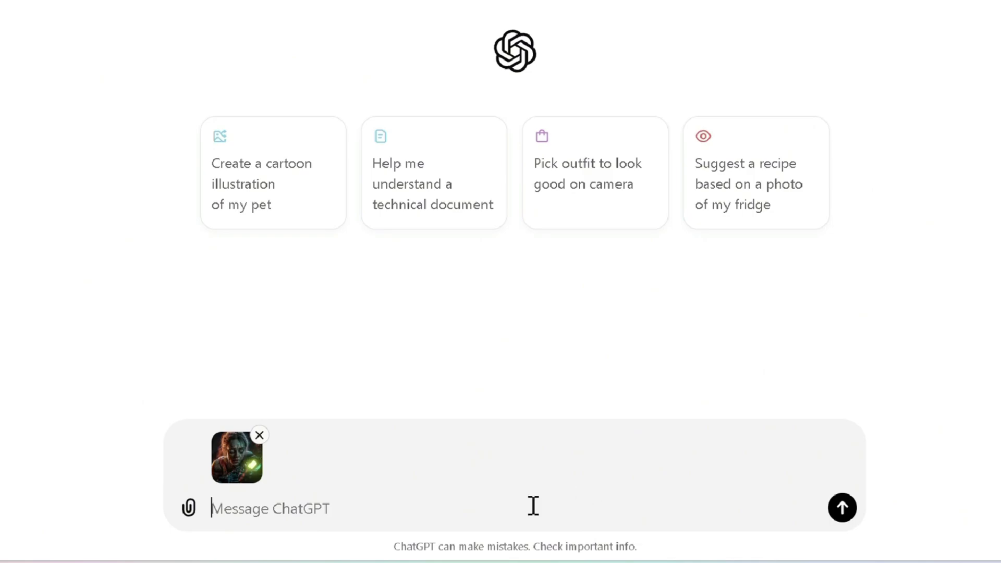
key(ctrl+v)
key(Return)
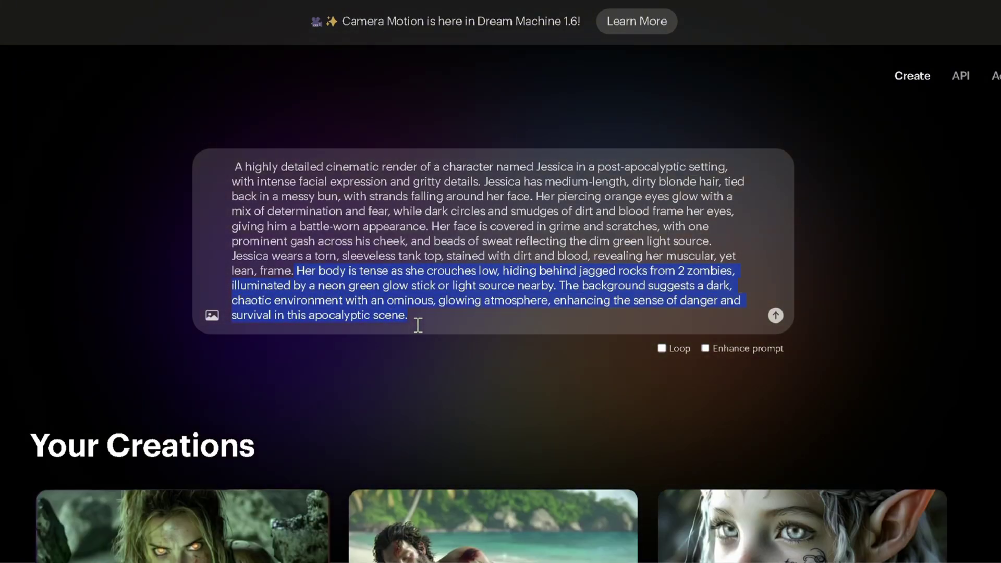
Step: Replace the Jessica prompt's final sentences with the new closing passage and start another prompt
key(BackSpace)
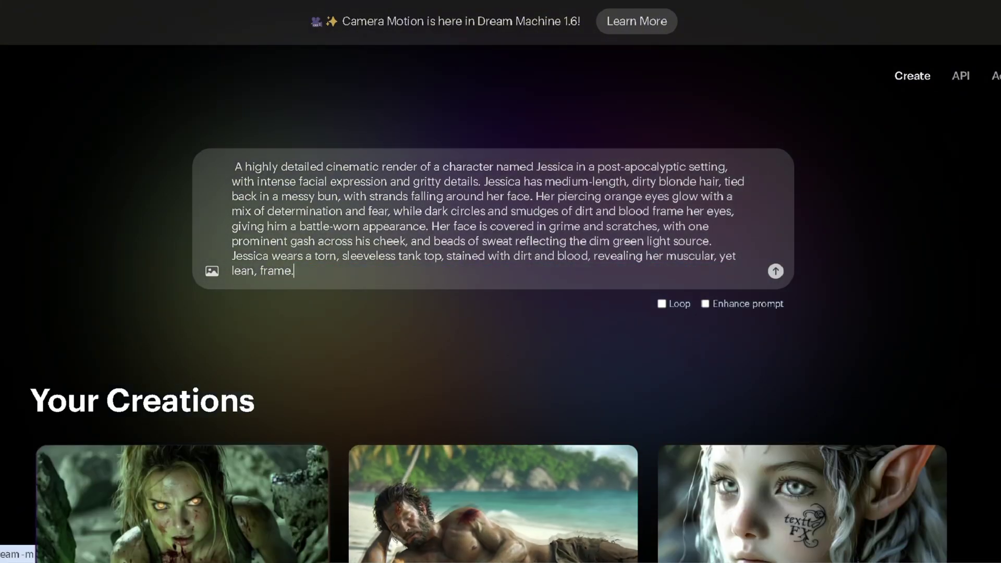
key(BackSpace)
text(after her body is tense Jessica is crouched over an old, tattered map spread across a rickety wooden table in a rundown cabin in the woods, her brow furrowed in concentration as she studies the faded markings. The cabin is cluttered with remnants of a life once lived, shadows creeping in from the corners, and an eerie, ominous atmosphere permeates the scene. Dust motes dance in the weak light, heightening the sense of isolation and tension as she plots her next move in this desolate environment.)
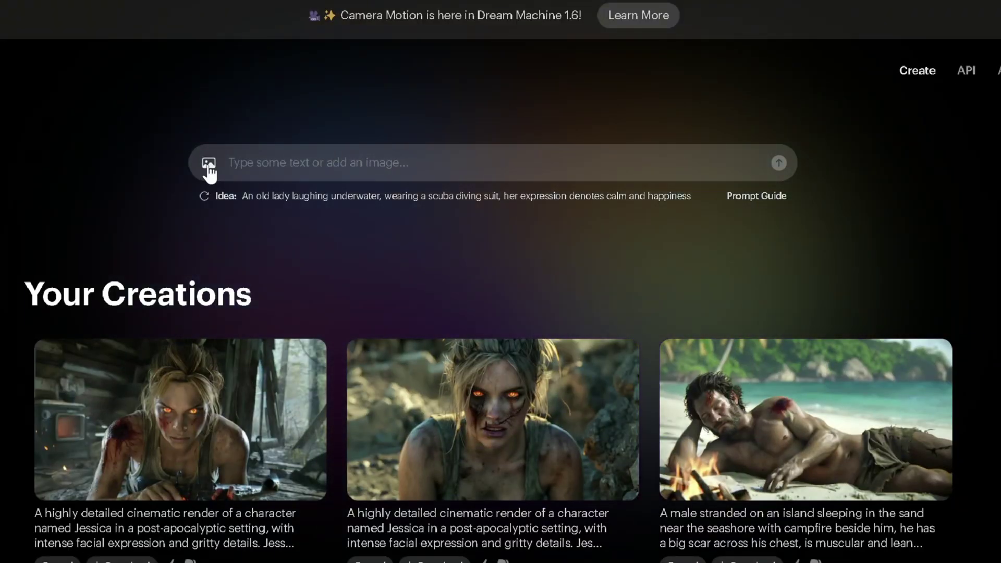
click(209, 172)
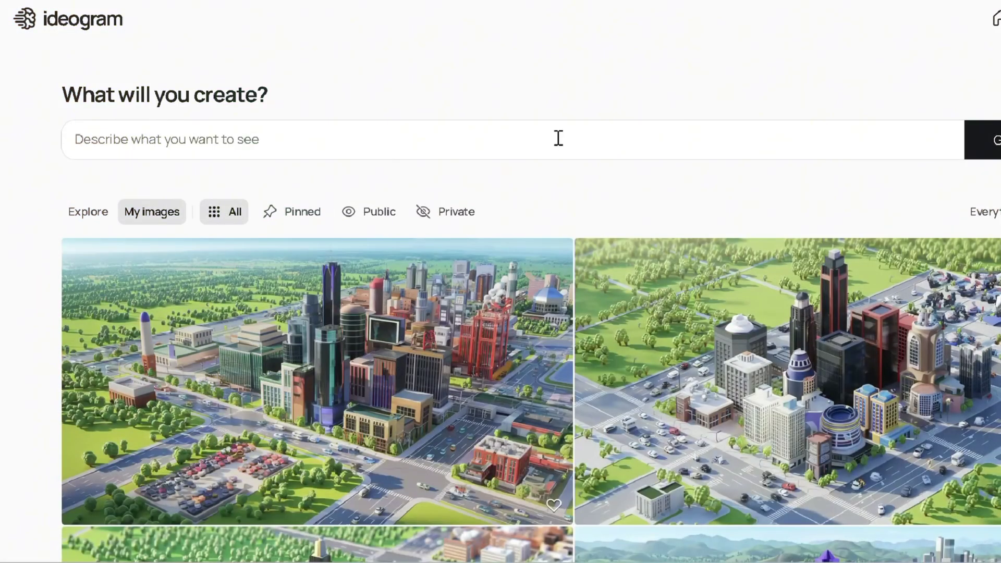
Step: Paste the Pixar-style prompt template and remove the stray brace before Pixar
click(556, 139)
text(A {Pixar 3D style render/Illustration/Ghibli} style of a {eye colour} eyed {age} year old {character gender} {character name} wearing {clothing description}. {describe expression and action} +  {other elements character and backgrounds}.)
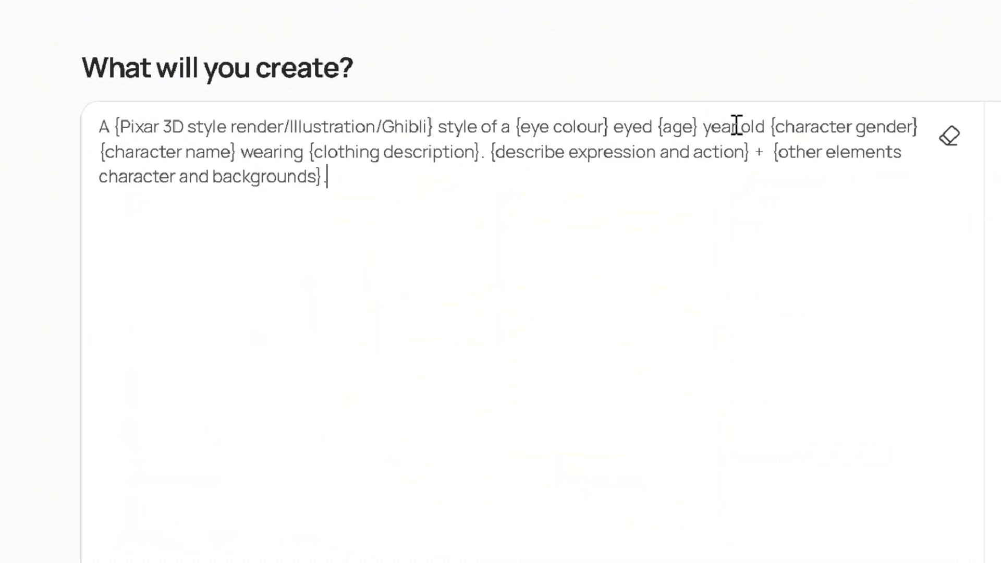
click(113, 128)
key(Delete)
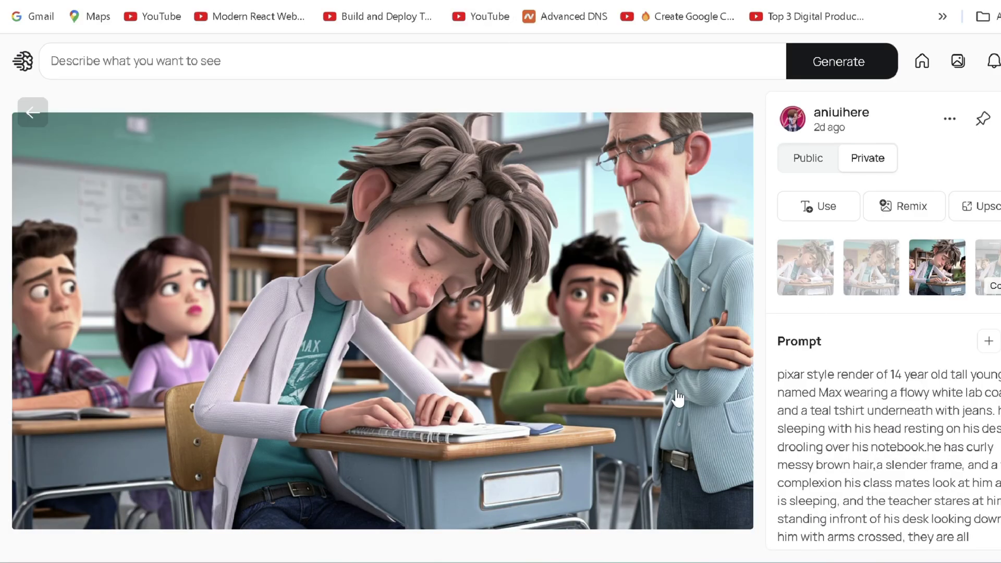
scroll(854, 417, down, 8)
Step: Reuse the classroom image's prompt and seed, replacing the text after 'fair complexion' with the new passage
click(855, 486)
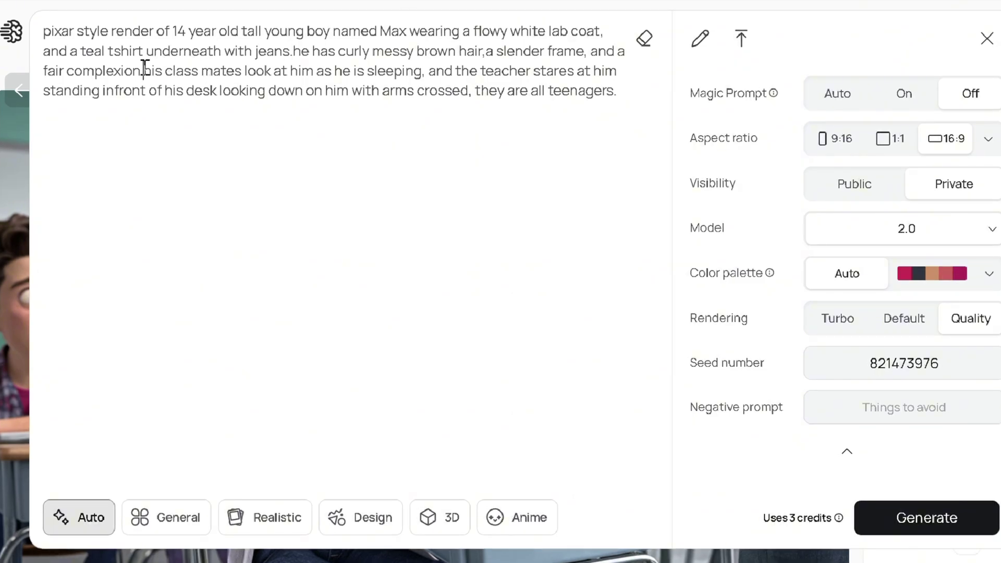
drag(145, 70, 710, 94)
key(BackSpace)
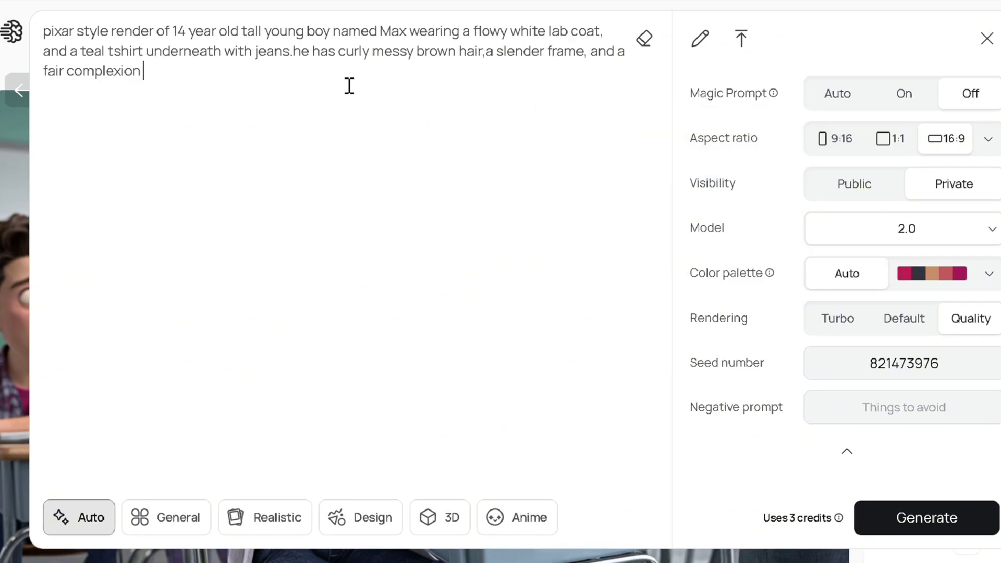
text(he is mixing chemicals in a test tube and causes an explosion,and a fair complexion, he has a surprised expression, as his classmates hide under the table in fear, they are all teenagers.)
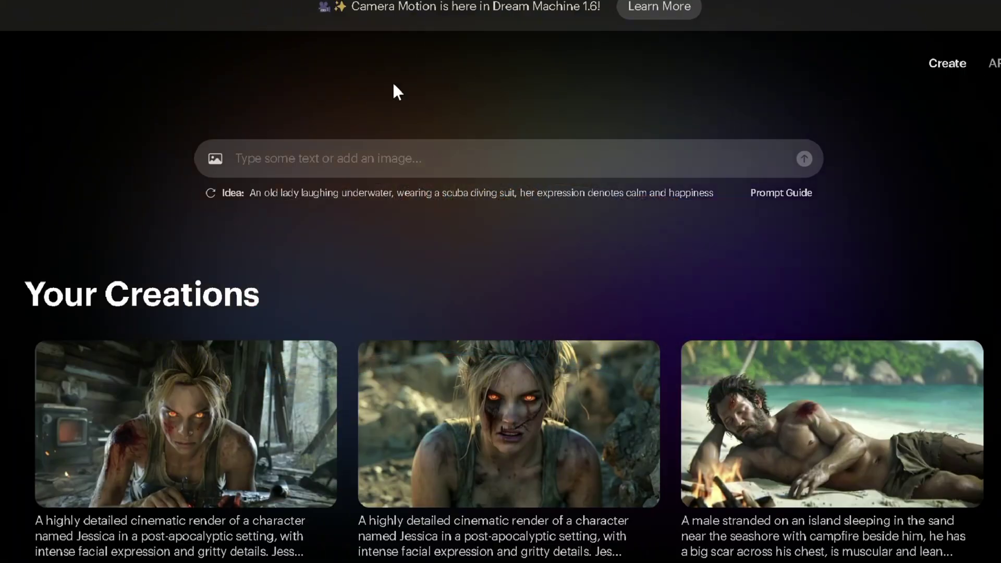
Step: Generate a clip from the cartoon boy start frame with the 'working on his time machine pressing buttons, 3d pixar style' prompt
click(215, 159)
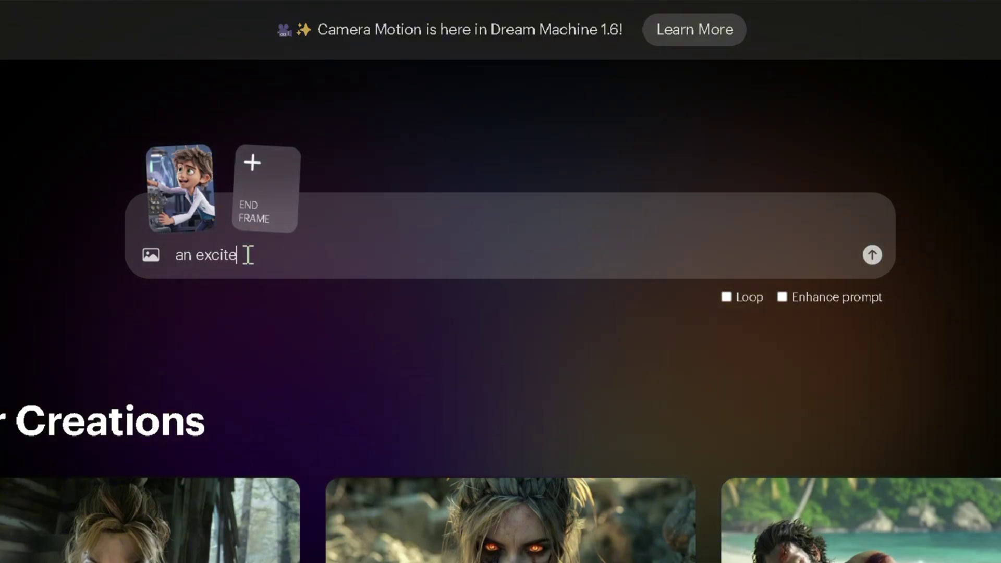
text(d 14 year old working on his time machine pressing buttons,3d pixar style.)
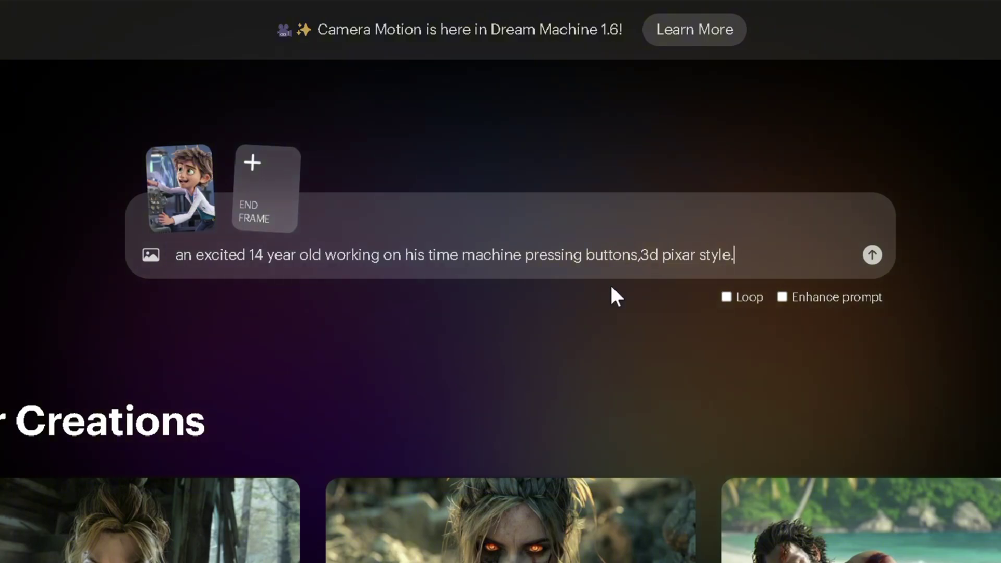
click(871, 256)
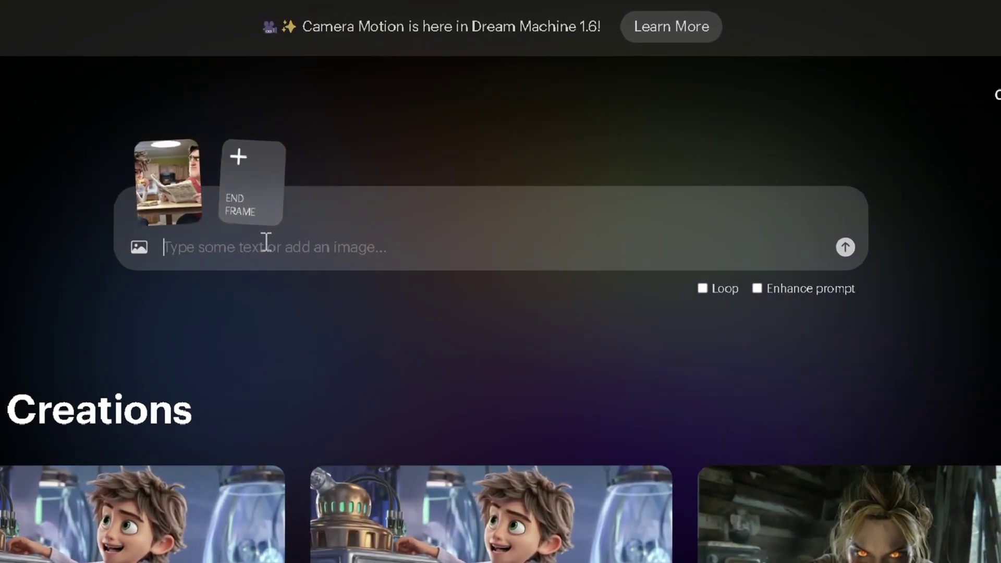
text(the 14 year old in the lab coat keep talking with an annoyed expression while eating his sandwich,3d Pixar style)
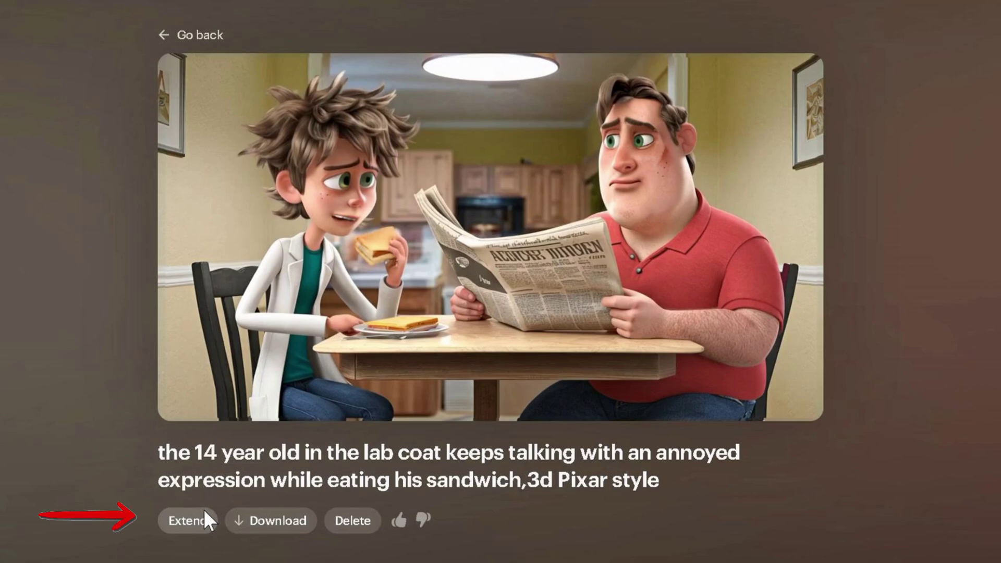
Step: Extend the sandwich clip by 5 seconds, replacing 'FATHER STARTS RANT' with the father-talking prompt
click(204, 519)
click(266, 252)
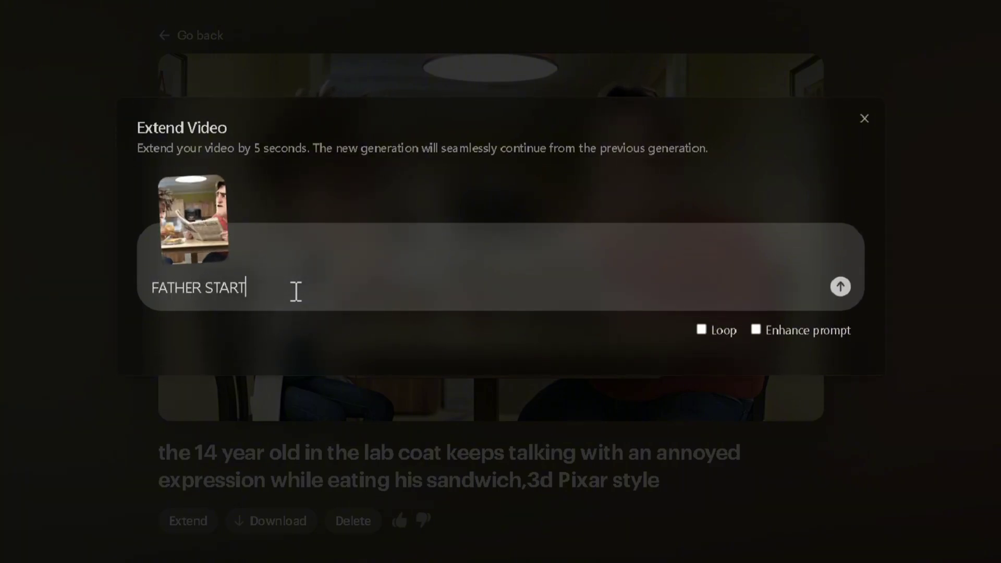
key(BackSpace)
key(BackSpace)
key(BackSpace)
key(BackSpace)
key(BackSpace)
key(BackSpace)
key(BackSpace)
key(BackSpace)
key(BackSpace)
key(BackSpace)
key(BackSpace)
key(BackSpace)
key(BackSpace)
key(BackSpace)
key(BackSpace)
key(BackSpace)
key(BackSpace)
key(BackSpace)
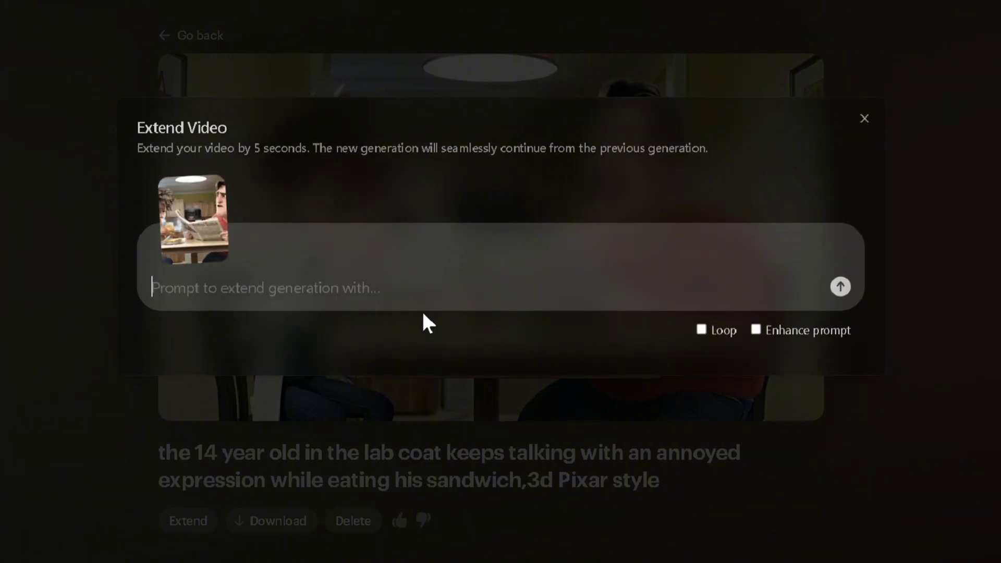
text(the father in the red polo tshirt keeps his newspaper down on the table as he talks to his 14 year old son listens reluctantly, 3d pixar style)
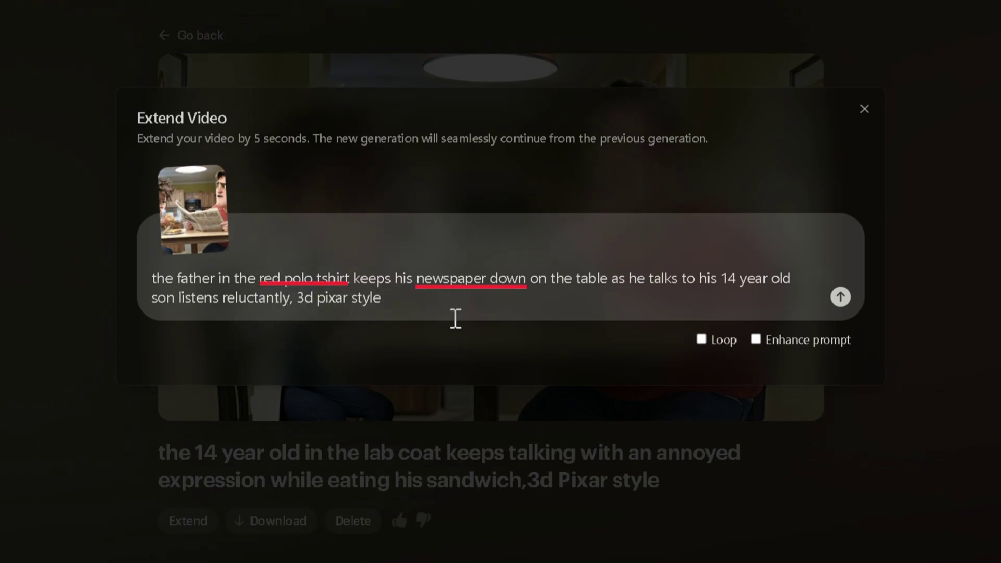
click(839, 298)
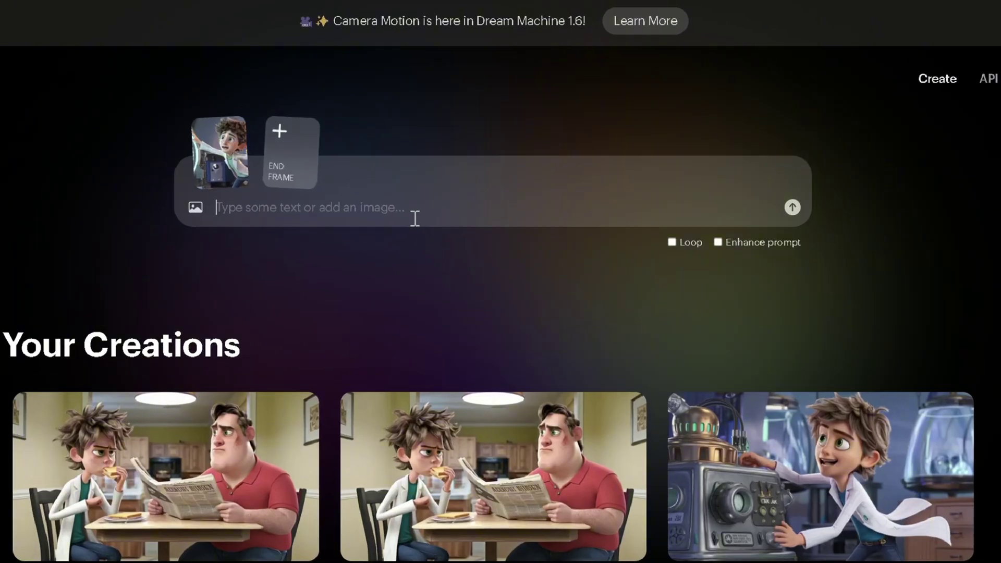
Step: Generate '14 year old is sucked into the portal on his left, 3d pixar style' with Enhance prompt on
click(414, 217)
text(14 year old is sucked into the portal on)
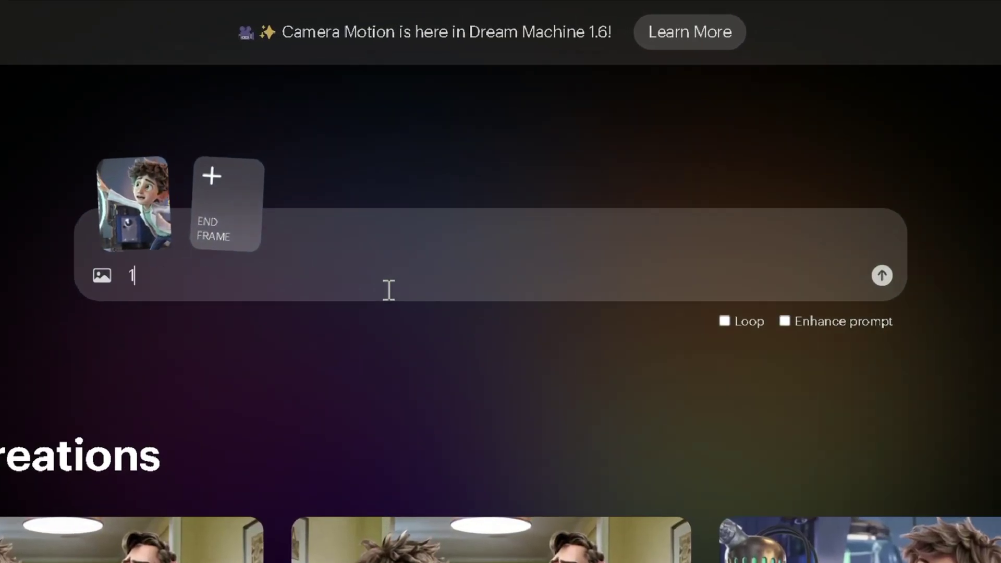
text( his left, 3d pixar style)
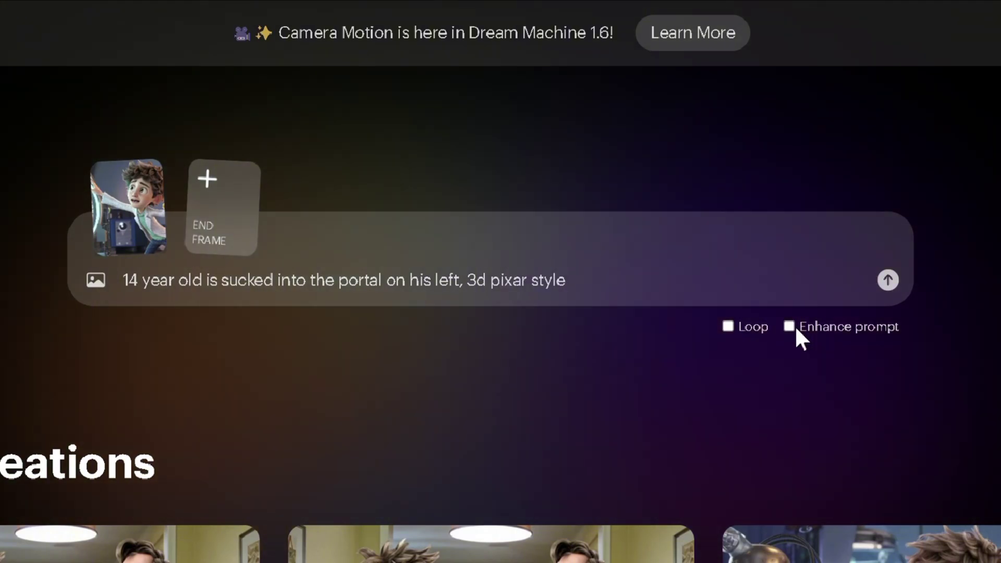
click(789, 327)
click(887, 279)
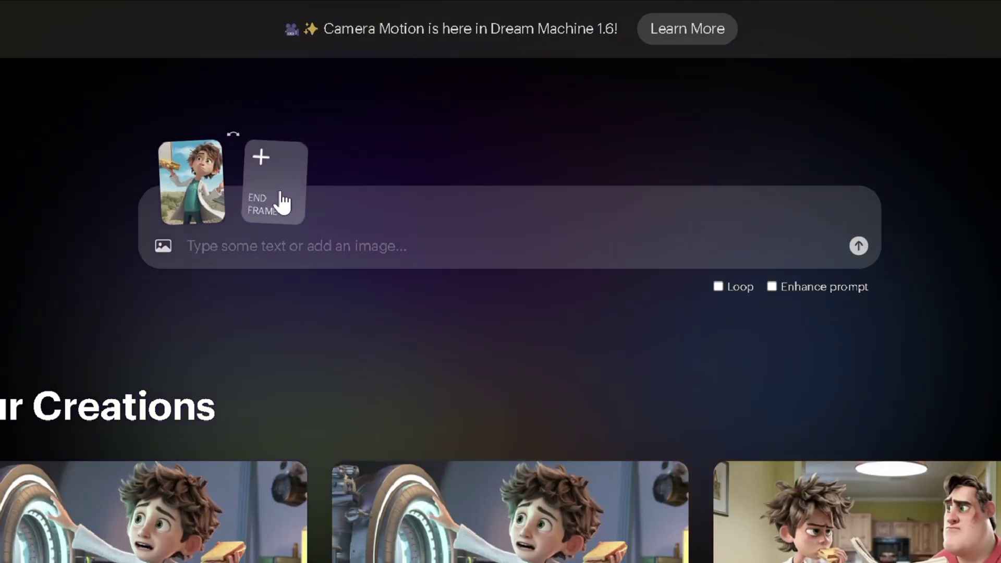
Step: Set the billboard image as end frame and write the golden sandwich prompt with '3d pixar style, morph trans'
click(282, 201)
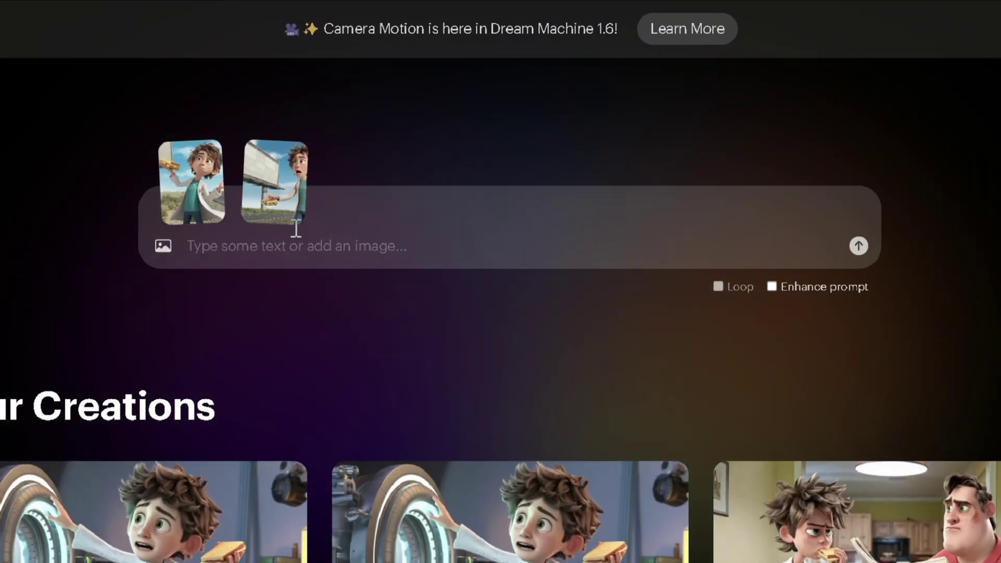
text(a 14 year old holding a golden sandwich in his hand , 3d pixa)
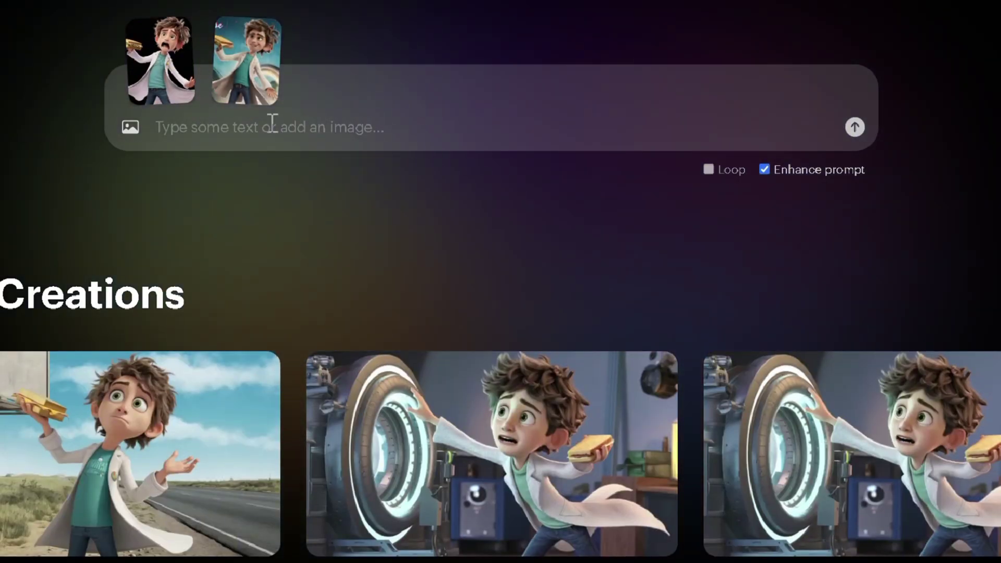
text(3)
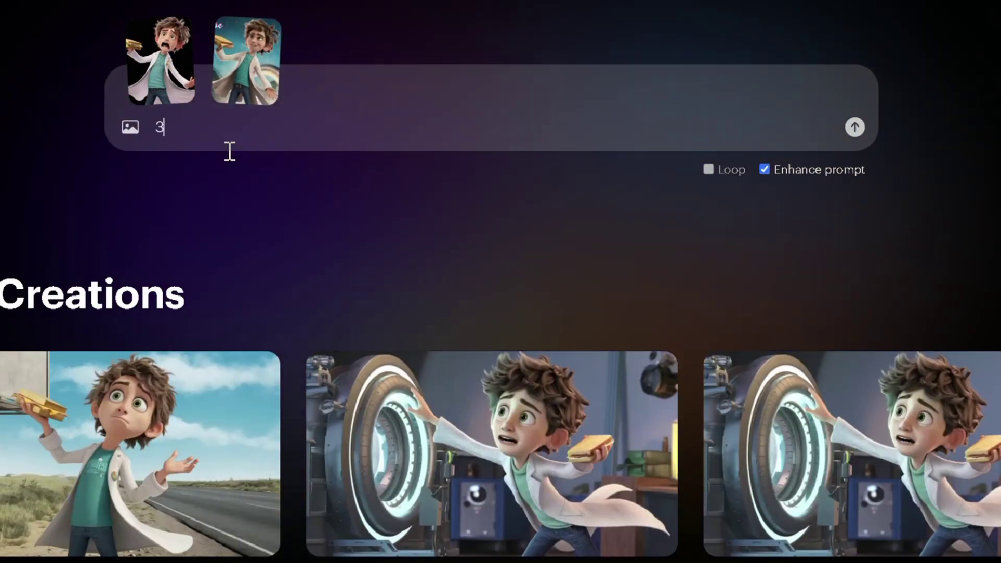
text(d pixar style, morph trans)
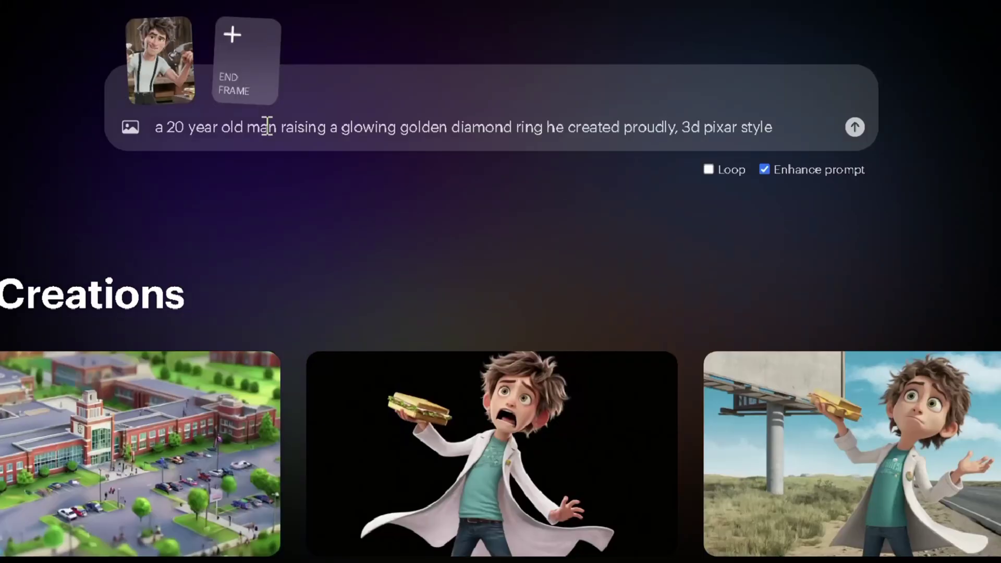
Step: Generate a Push In camera-motion clip of the man raising the diamond ring
text(/)
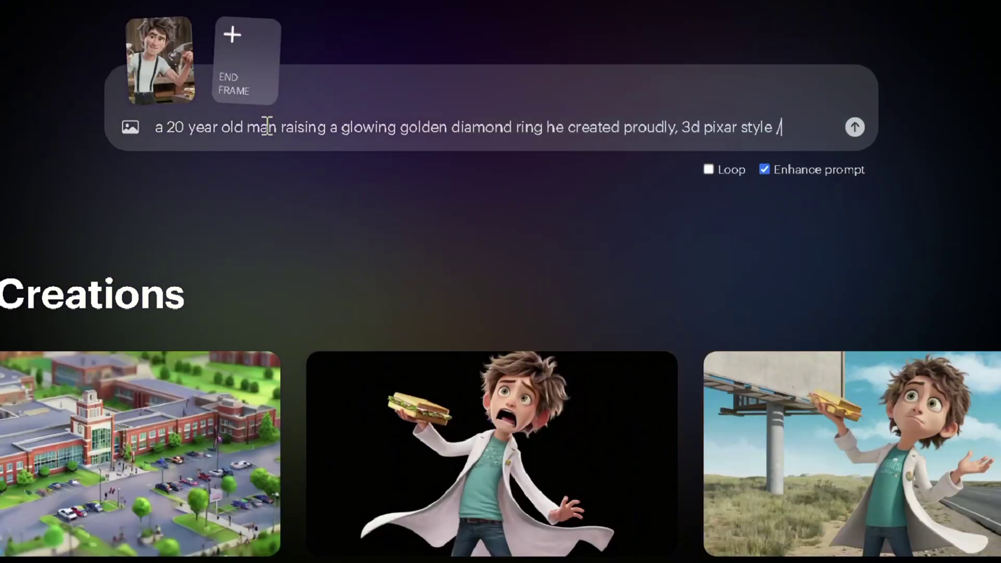
text(came)
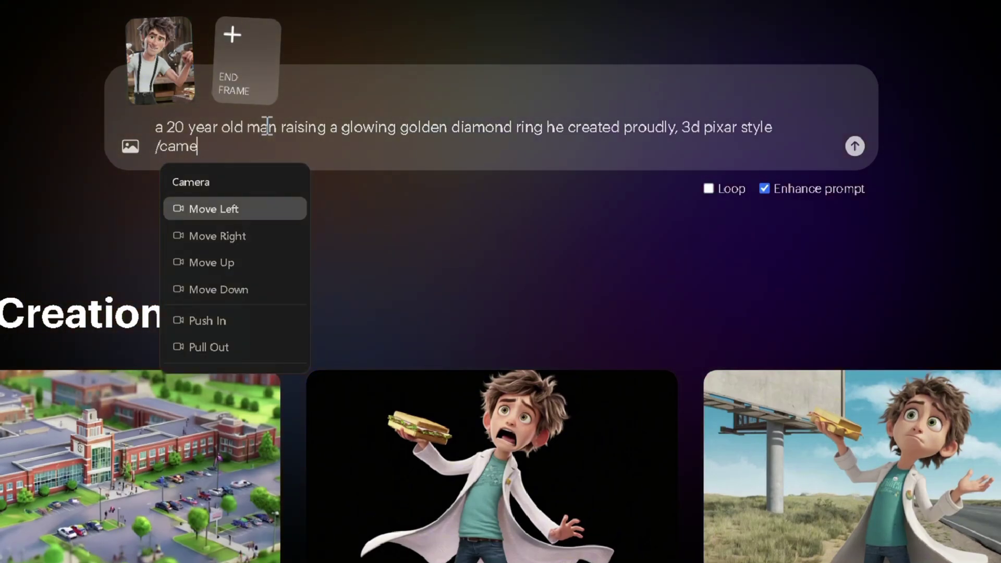
key(Down)
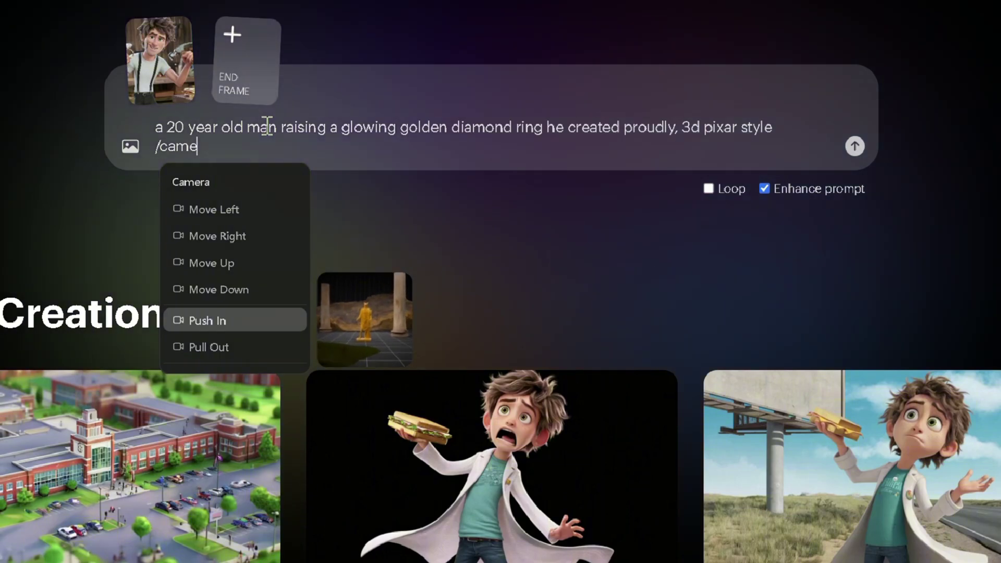
key(Return)
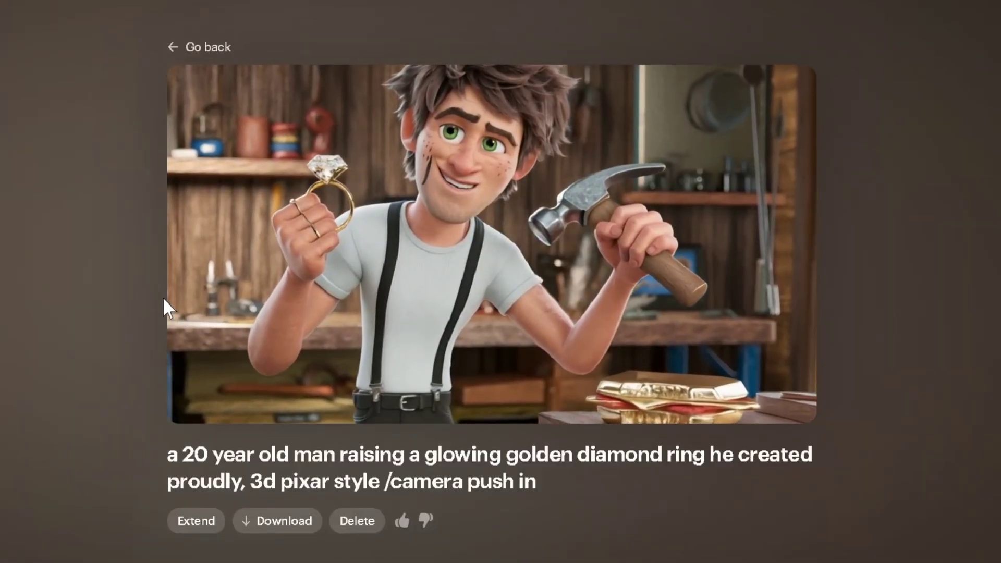
click(172, 47)
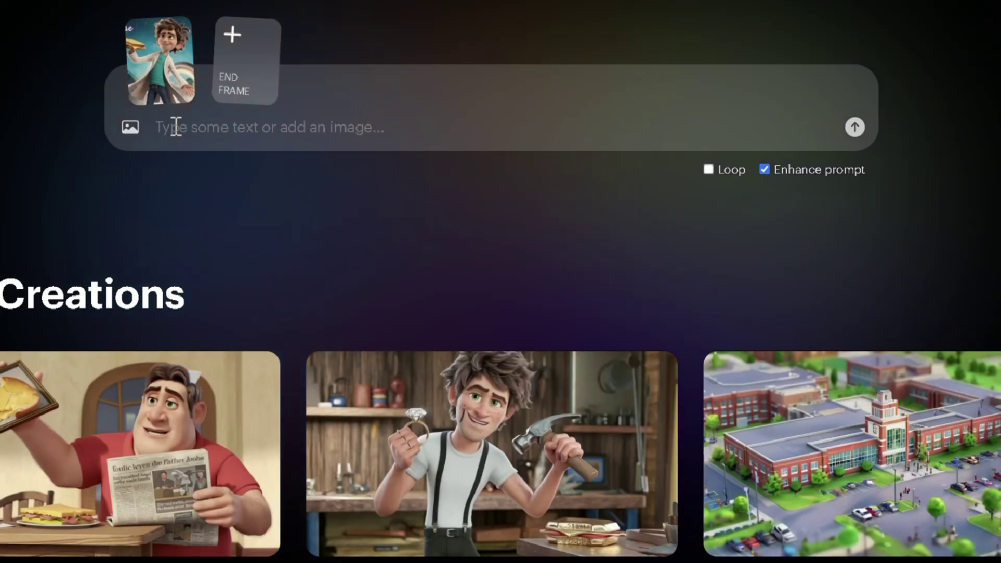
Step: Generate clips from the prompt '3d pixar style movie poster' and scroll through Your Creations
click(176, 126)
text(3d)
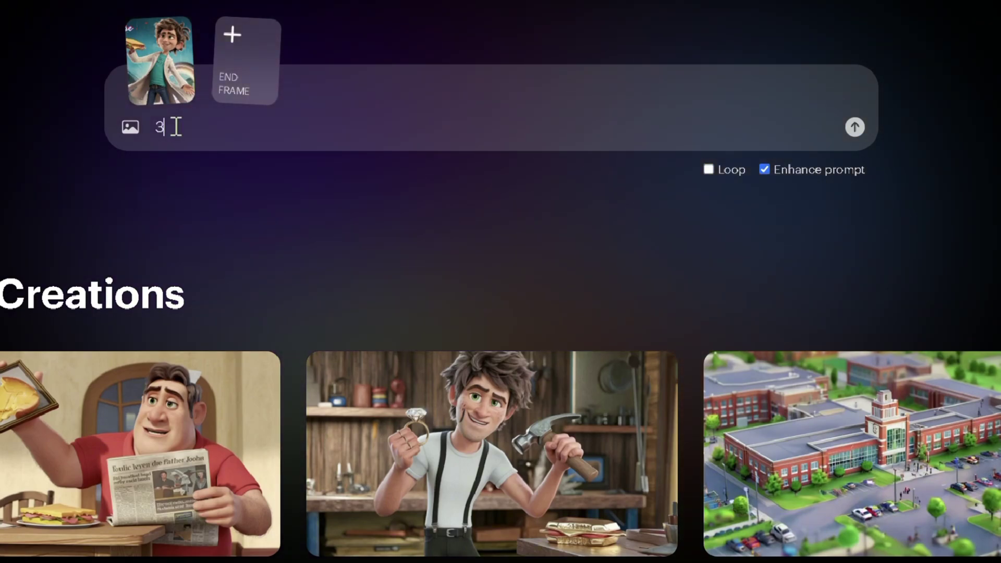
text( pixar style movie poster)
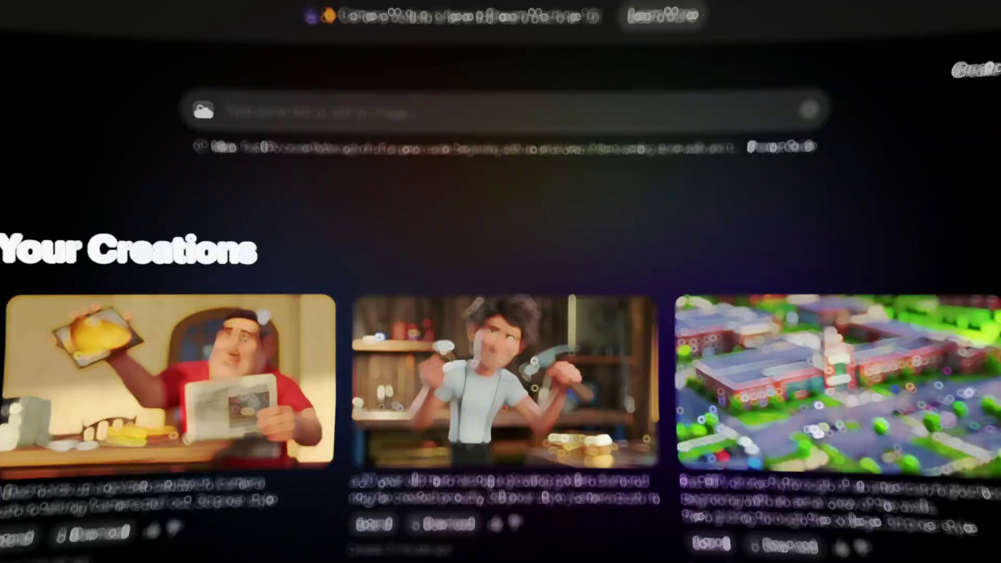
scroll(500, 281, down, 15)
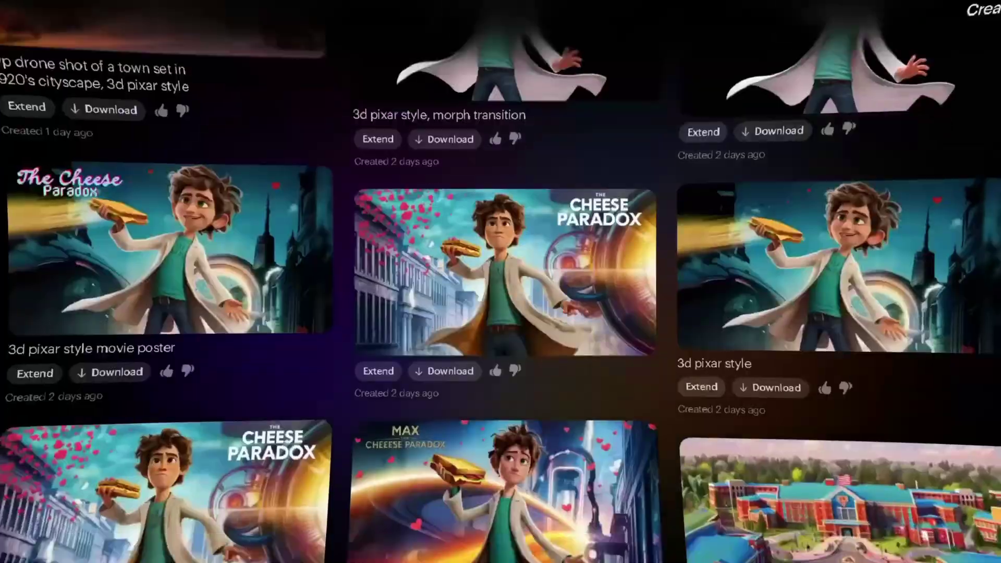
scroll(500, 281, down, 10)
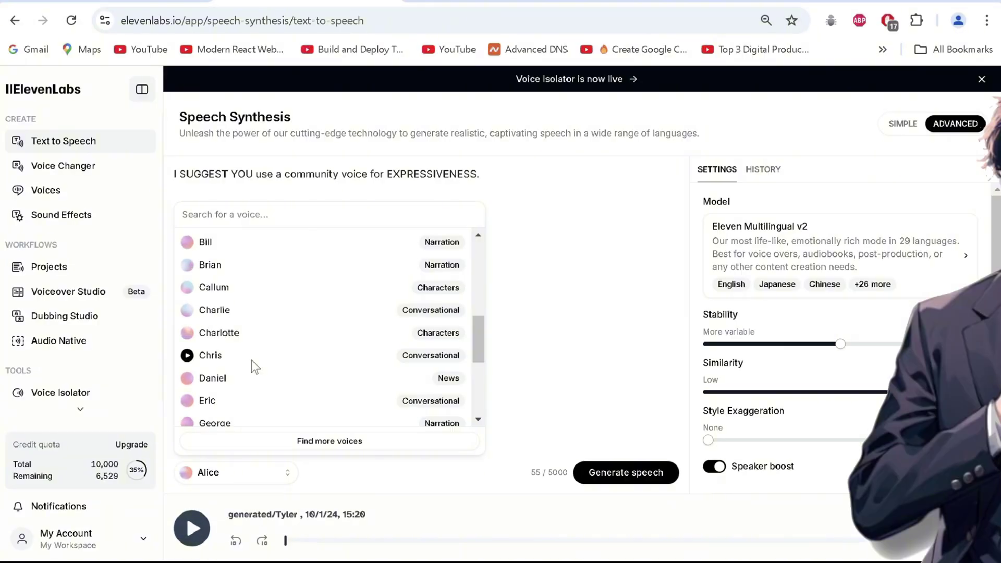
Step: Browse the Voice library's Characters & Animation voices, including Mad Scientist and Energetic Kid
scroll(252, 360, down, 3)
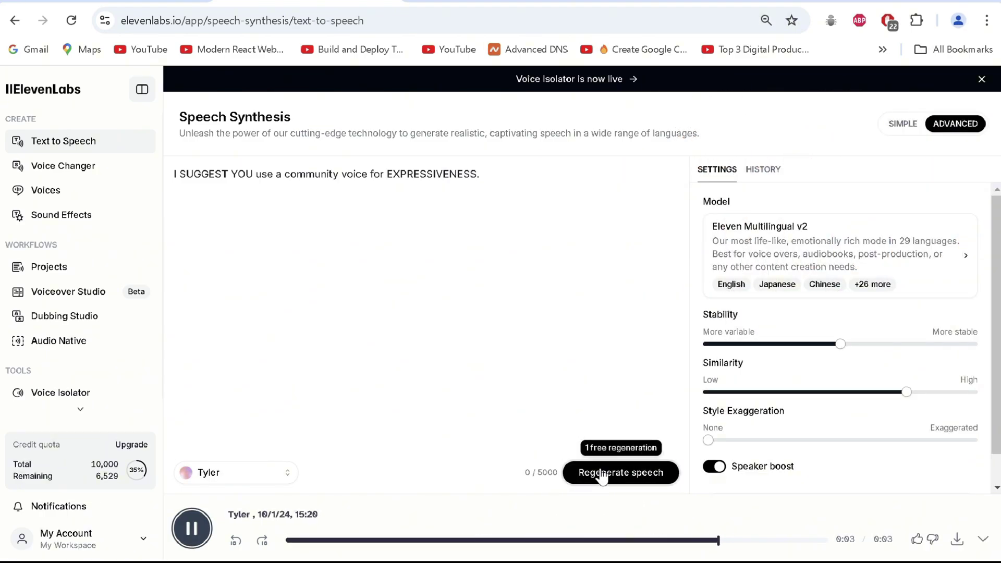
click(57, 191)
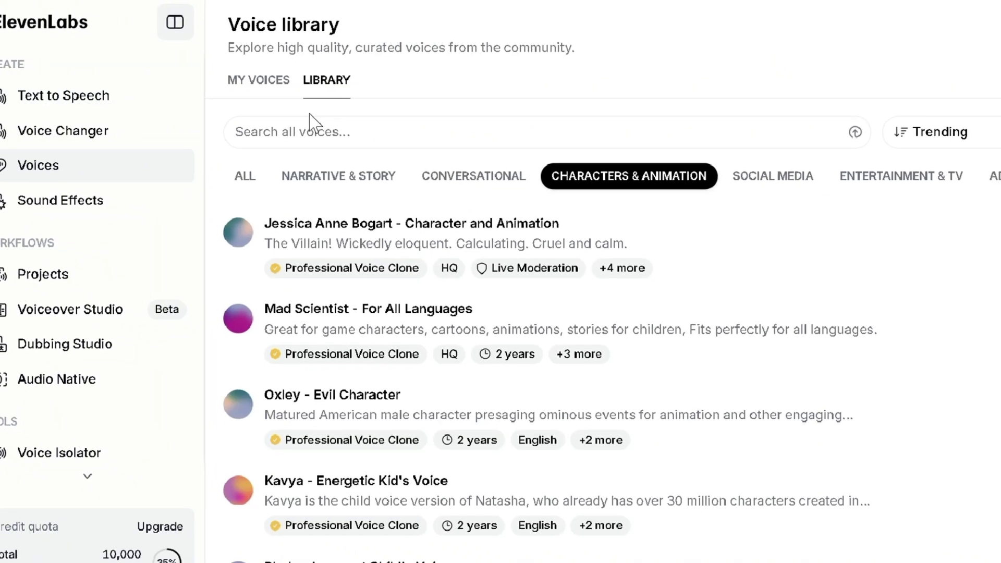
scroll(99, 221, down, 3)
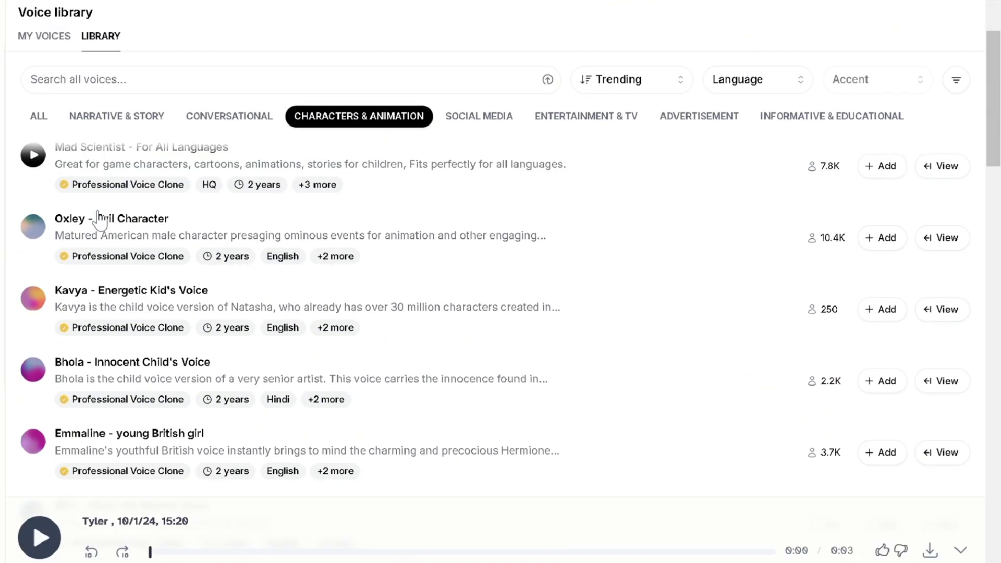
scroll(99, 222, down, 2)
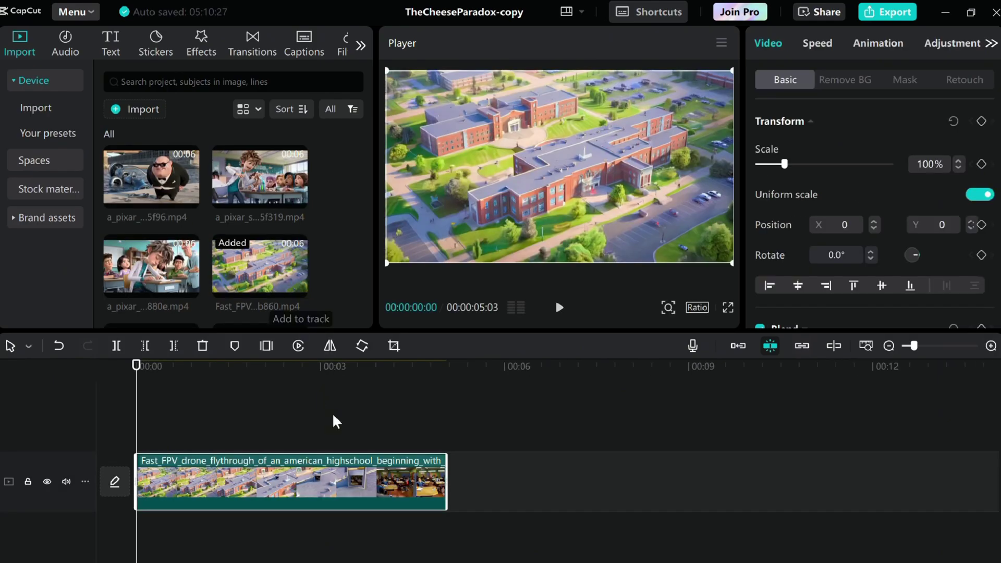
Step: Add the drone flythrough and classroom clips, then two voiceover clips, to the timeline
click(331, 420)
scroll(188, 245, down, 2)
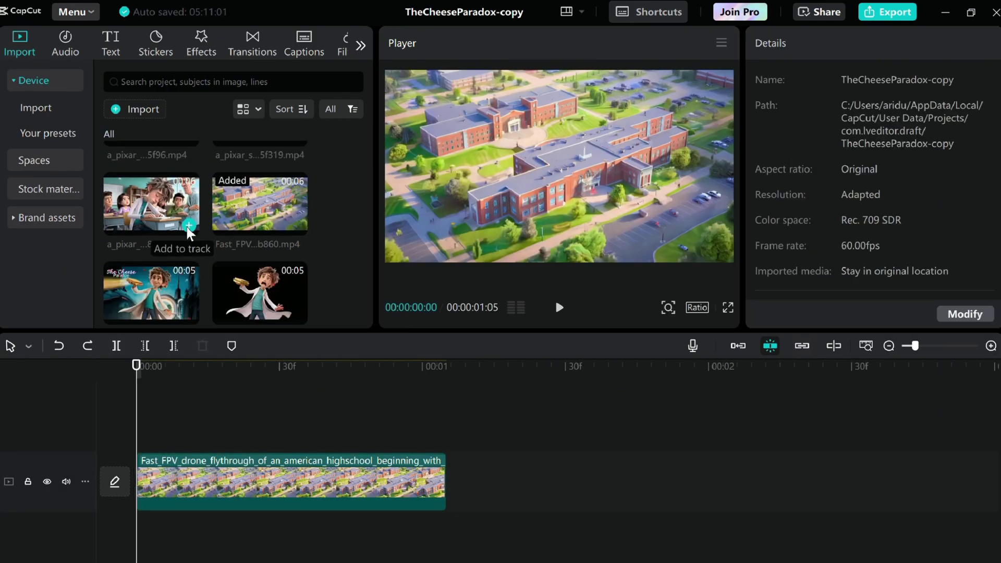
click(188, 225)
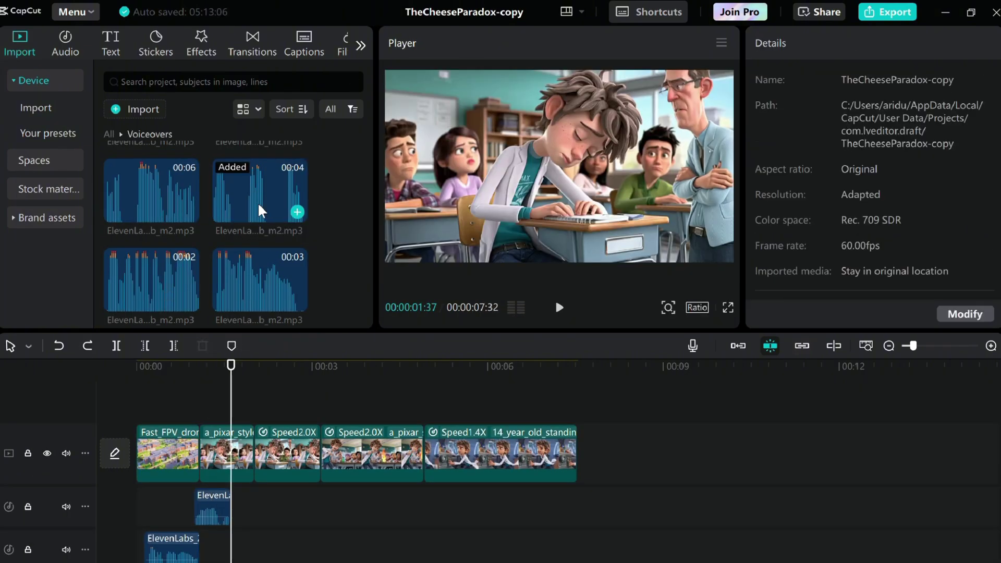
click(187, 221)
scroll(252, 255, up, 1)
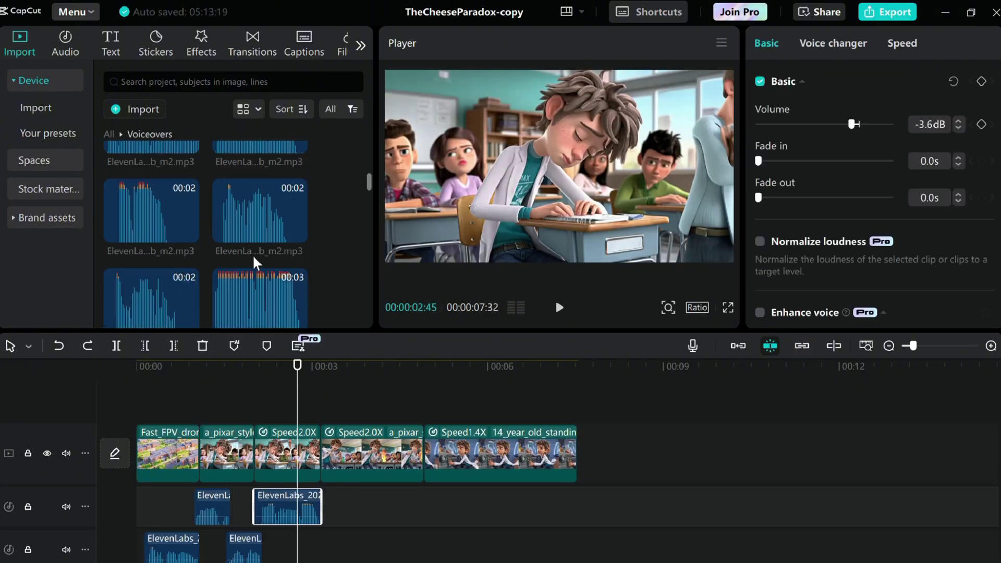
click(252, 254)
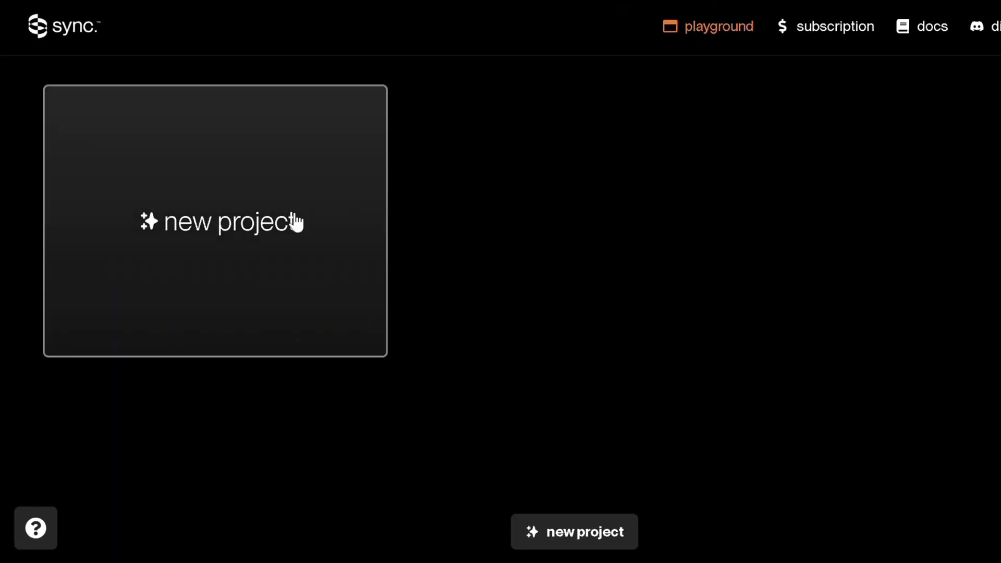
Step: Submit a sync-1.7.1-beta lip-sync of TheCheeseParadox-copy.mp4 with TheCheeseParadox-copy.MP3
click(261, 220)
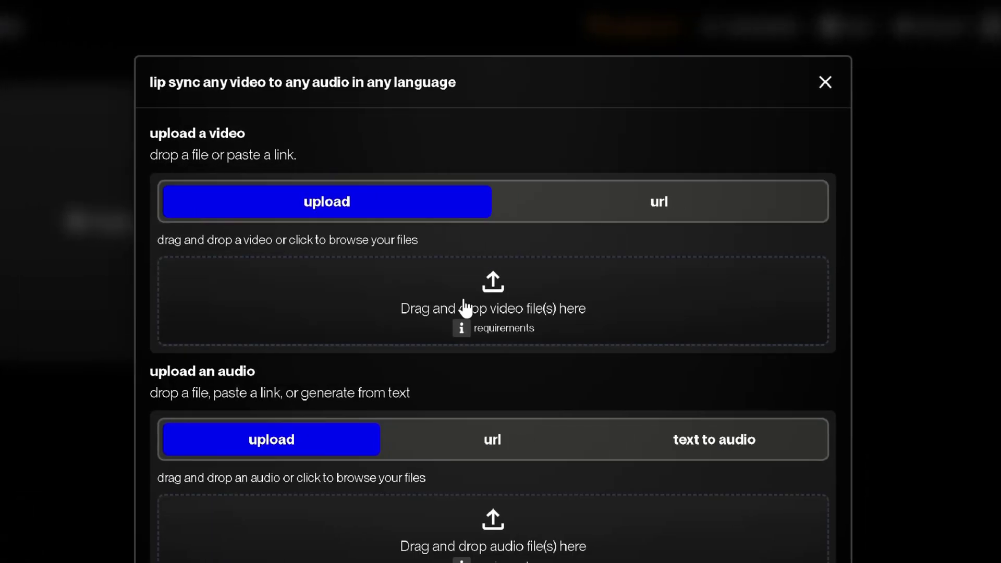
click(530, 298)
scroll(239, 94, down, 4)
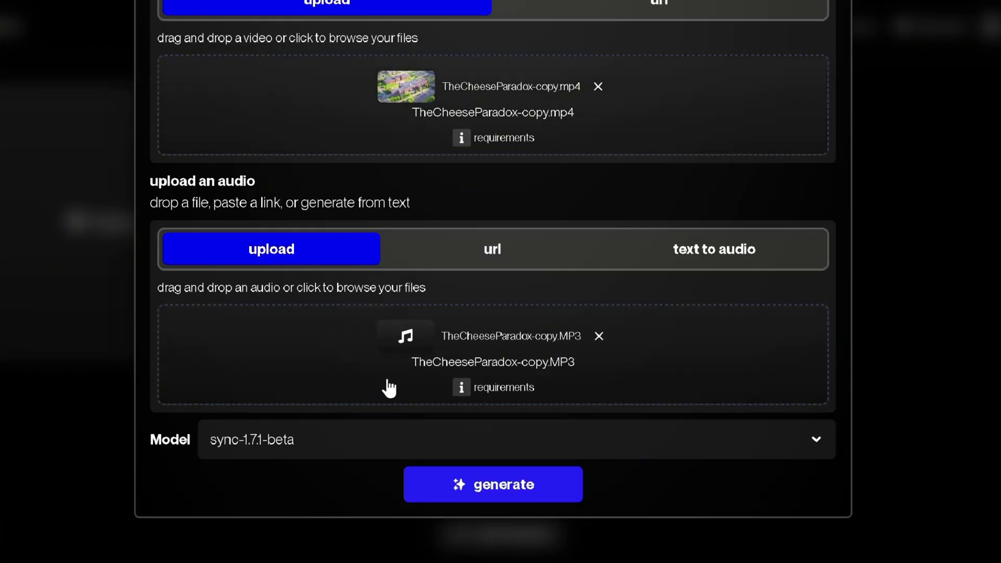
click(427, 492)
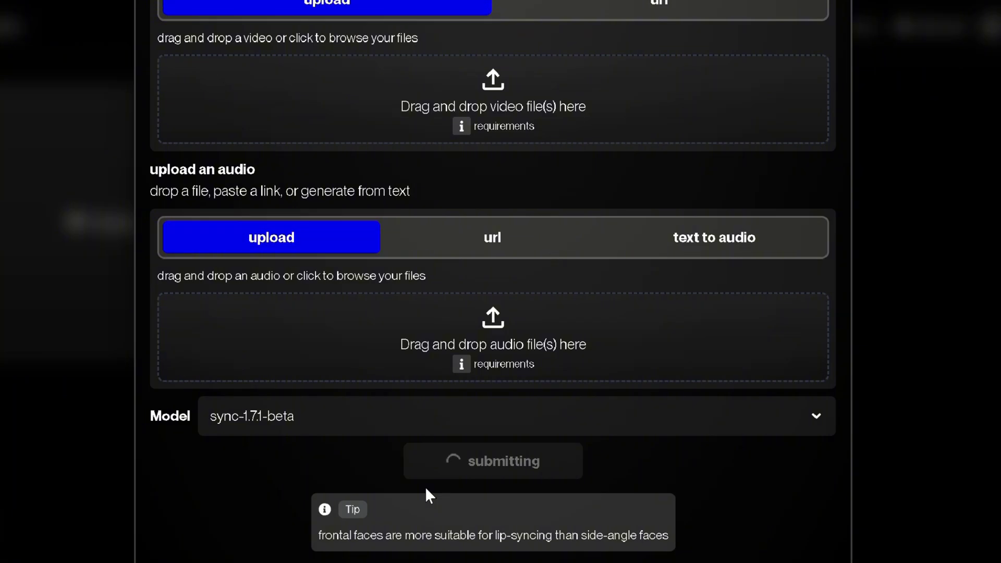